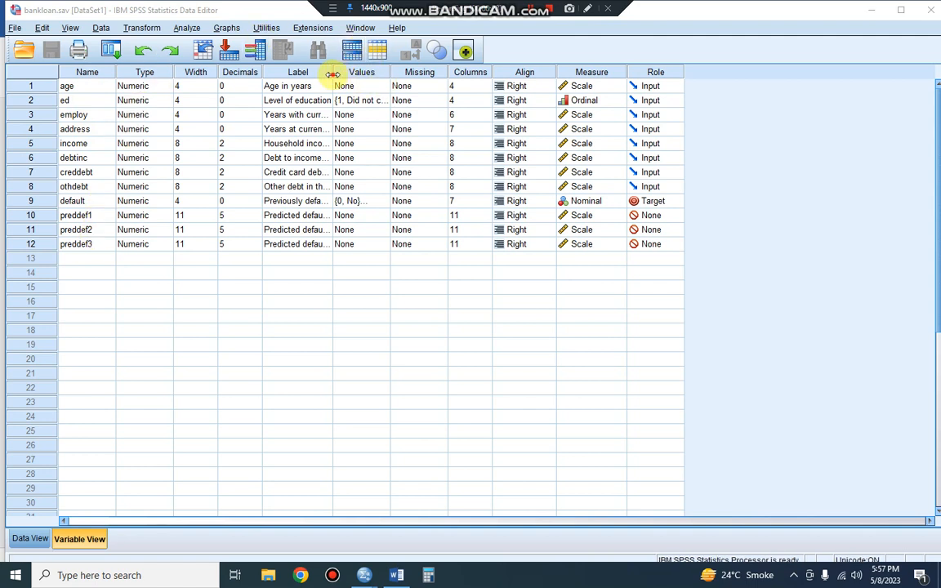
- Widen the Label column to show the full variable labels and review the value labels defined for ed
left_click_drag(333, 73, 413, 72)
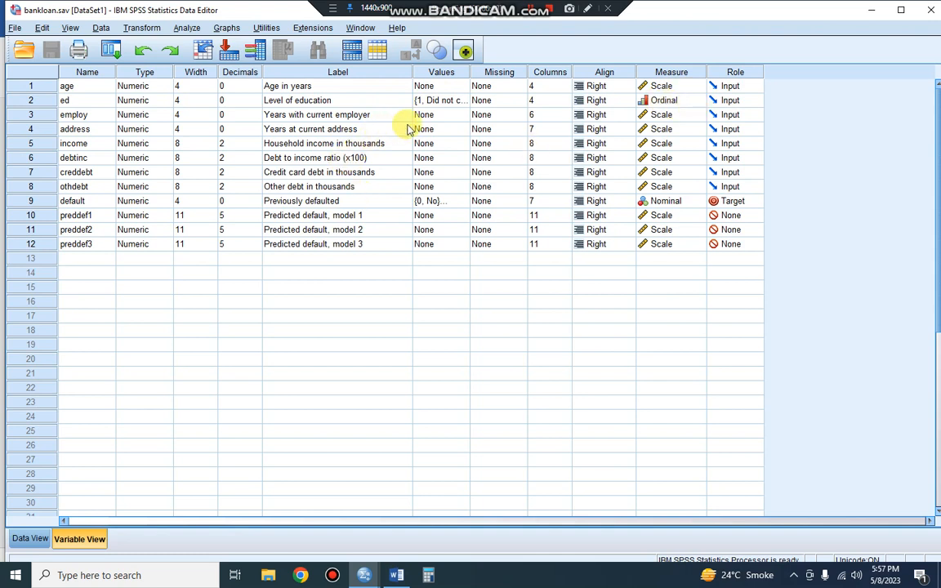
left_click(445, 100)
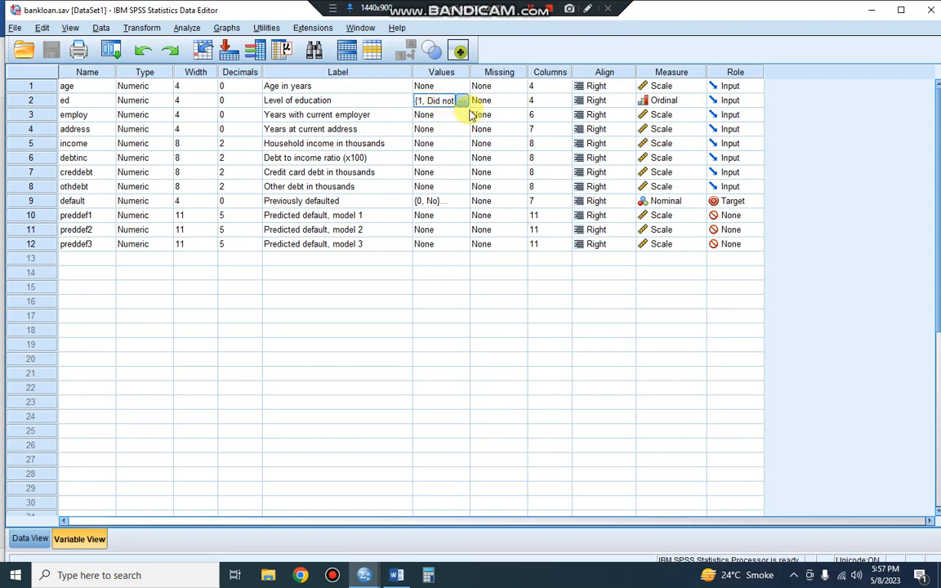
left_click(463, 101)
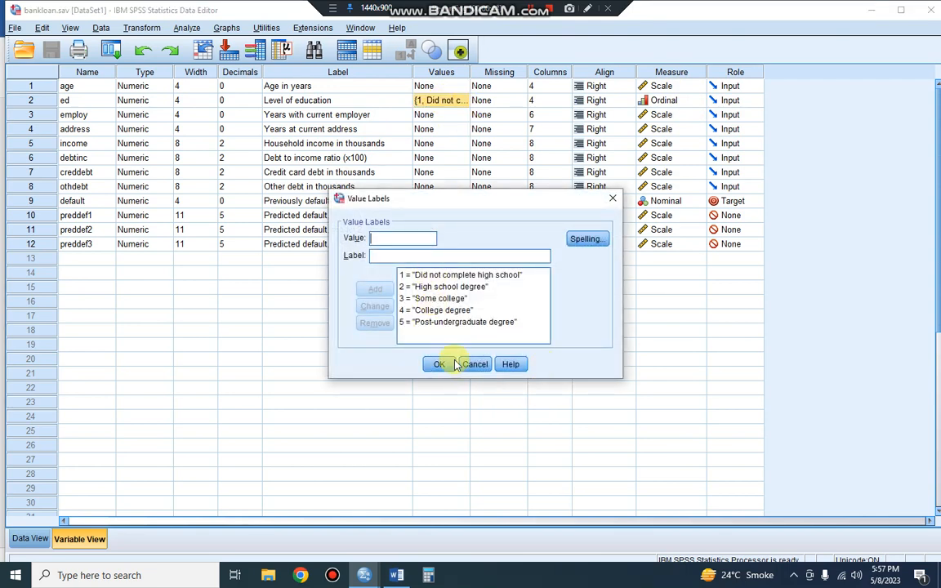
left_click(441, 366)
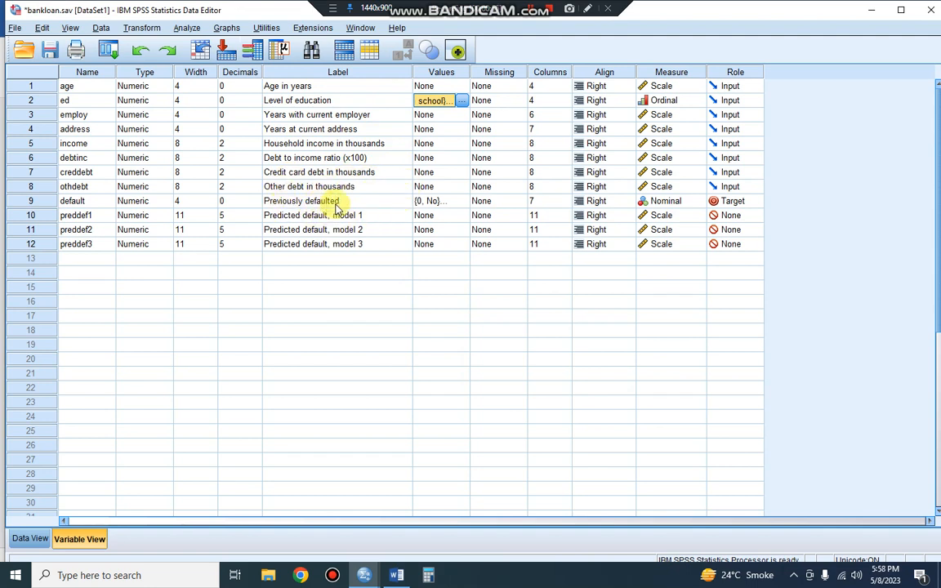
- Review the value labels of the default variable and look over the case data before returning to the variable definitions
left_click(449, 202)
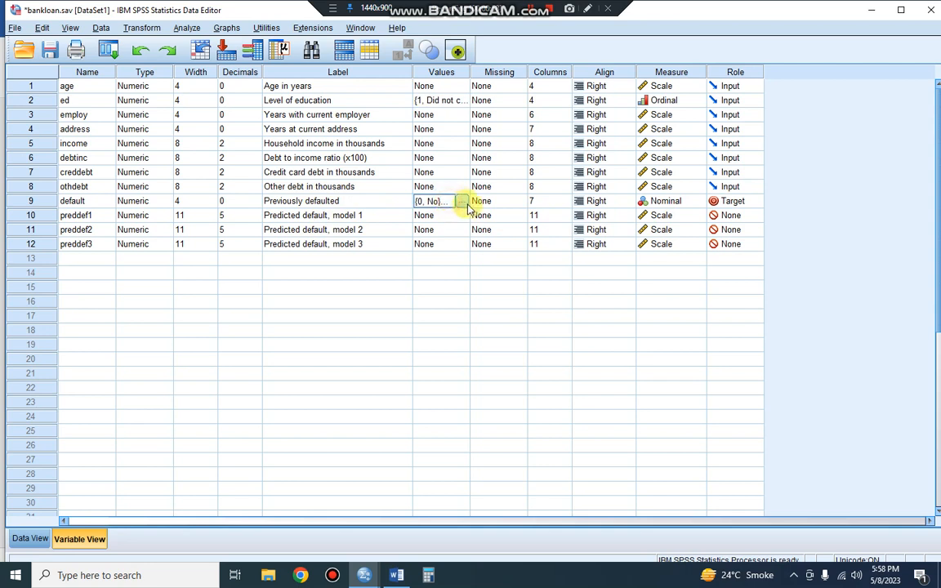
left_click(459, 202)
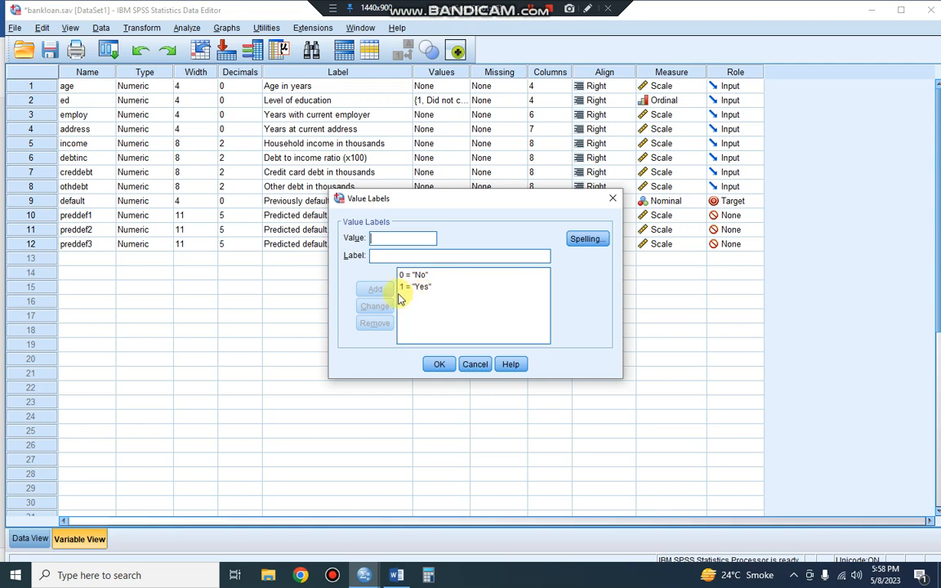
left_click(441, 367)
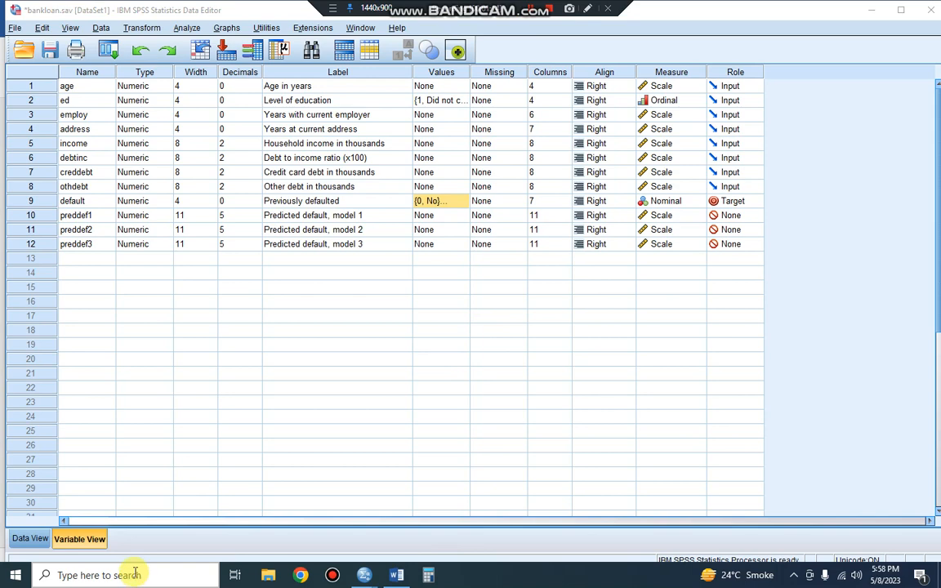
left_click(31, 539)
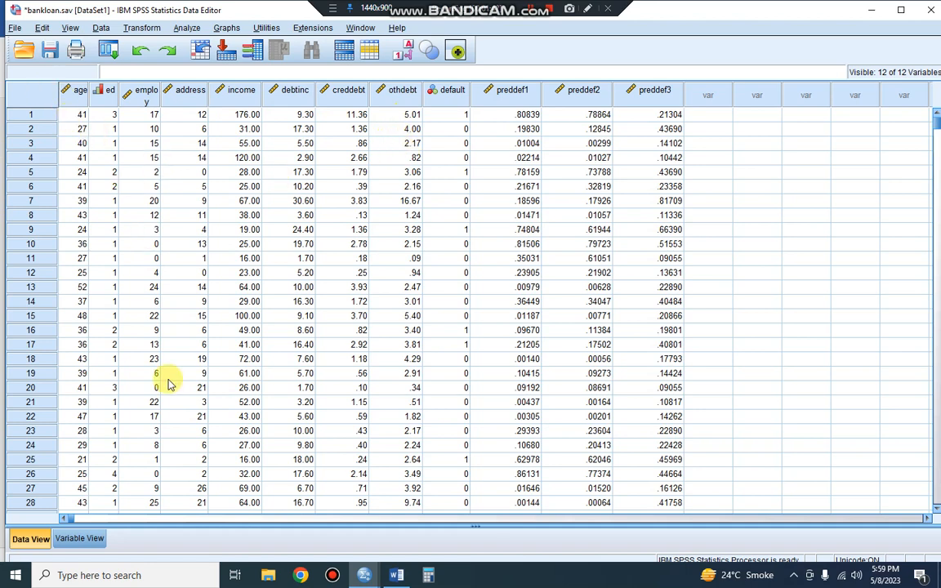
left_click(79, 540)
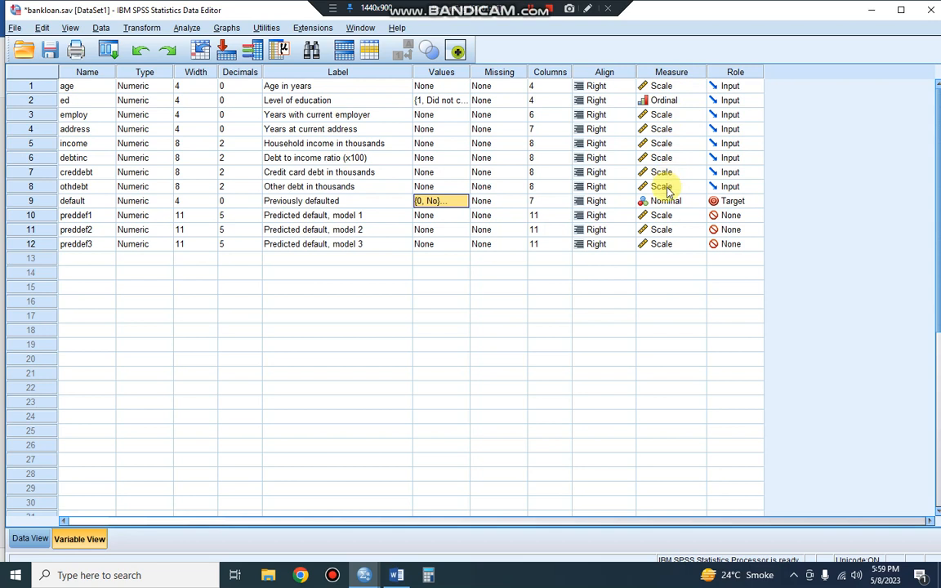
- Set up a bivariate correlation with age, employ, address, income, debtinc, creddebt and othdebt as the variables
left_click(189, 31)
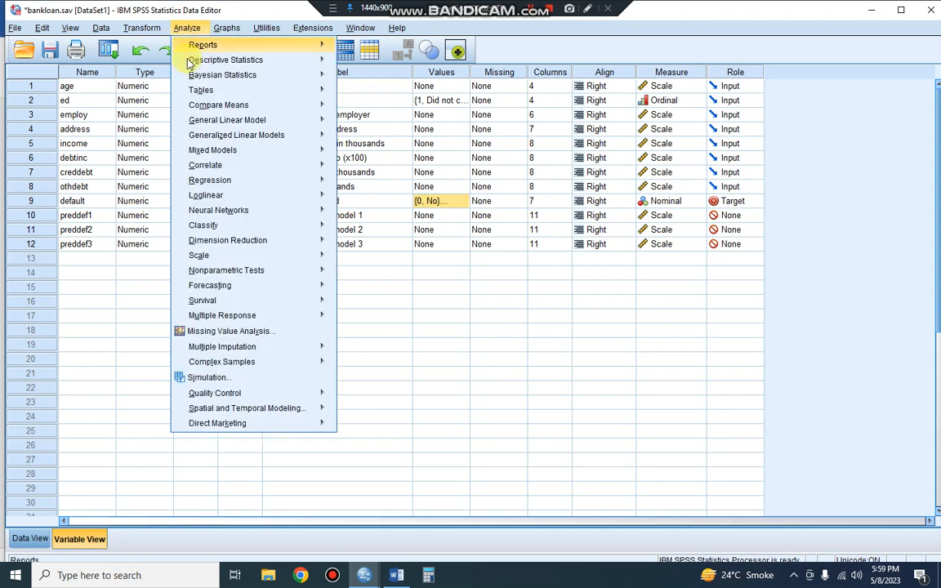
mouse_move(218, 170)
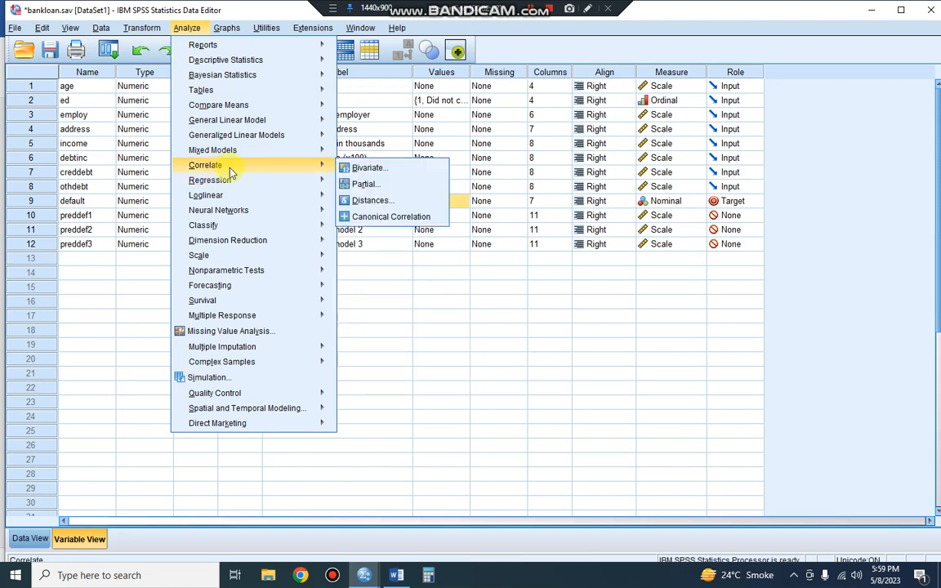
left_click(419, 168)
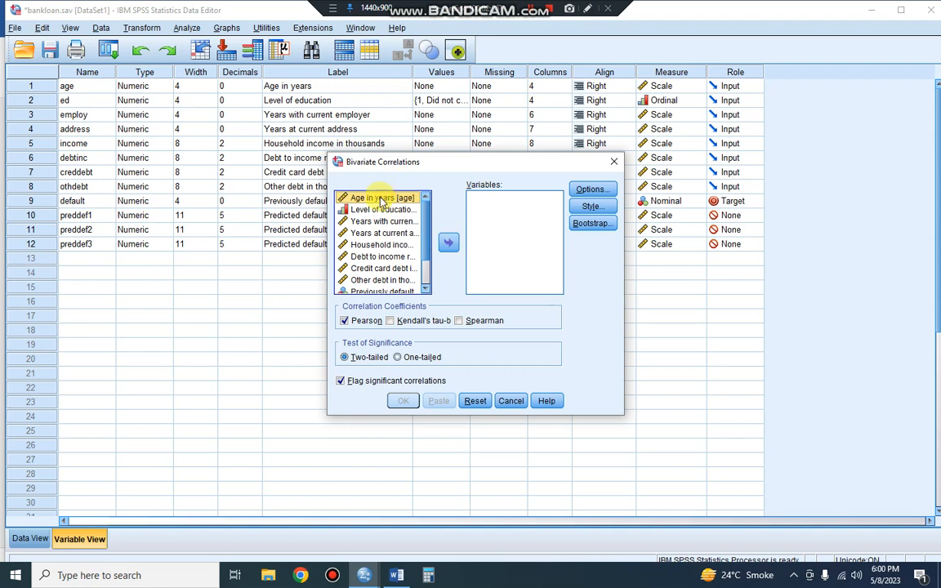
left_click(451, 242)
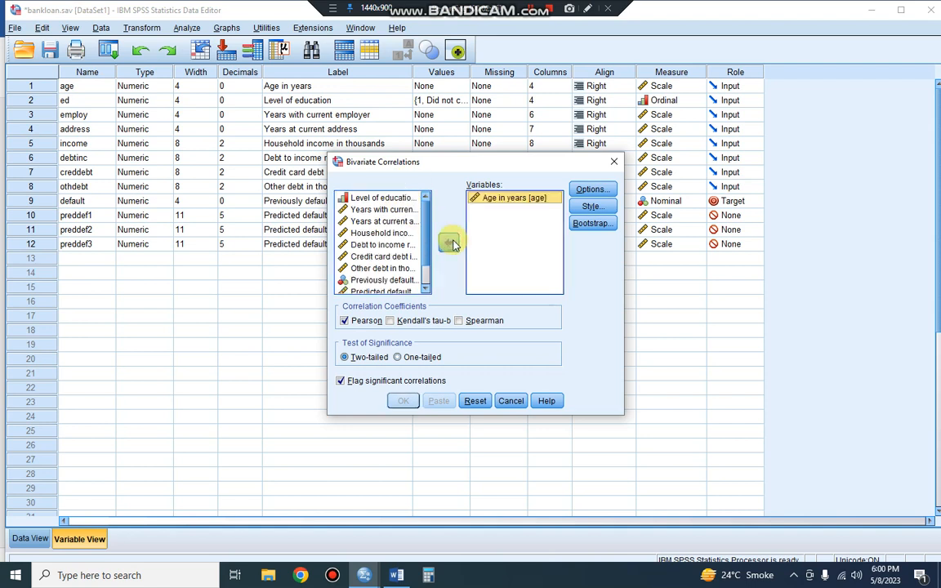
left_click(377, 209)
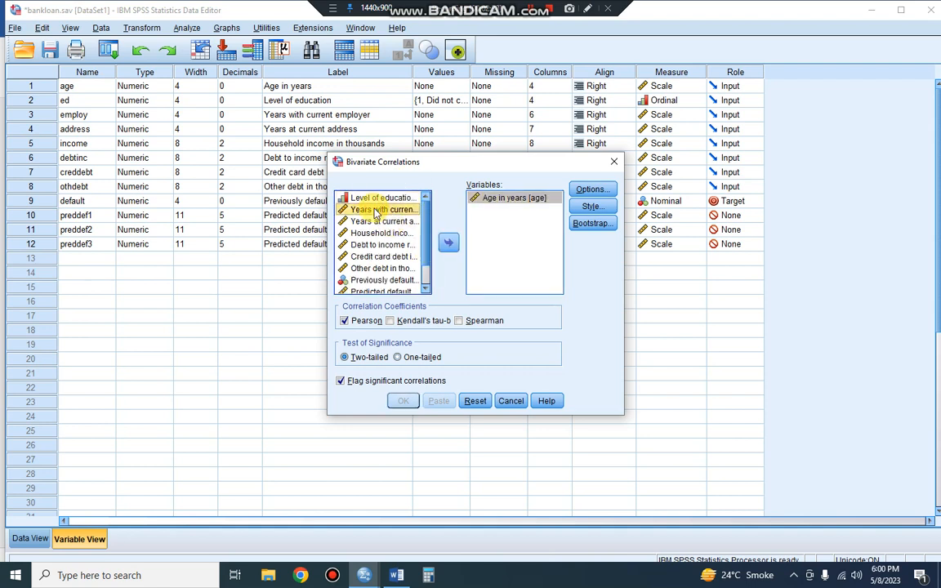
key("shift+Down")
key("shift+Down")
key("shift+Down")
key("shift+Down")
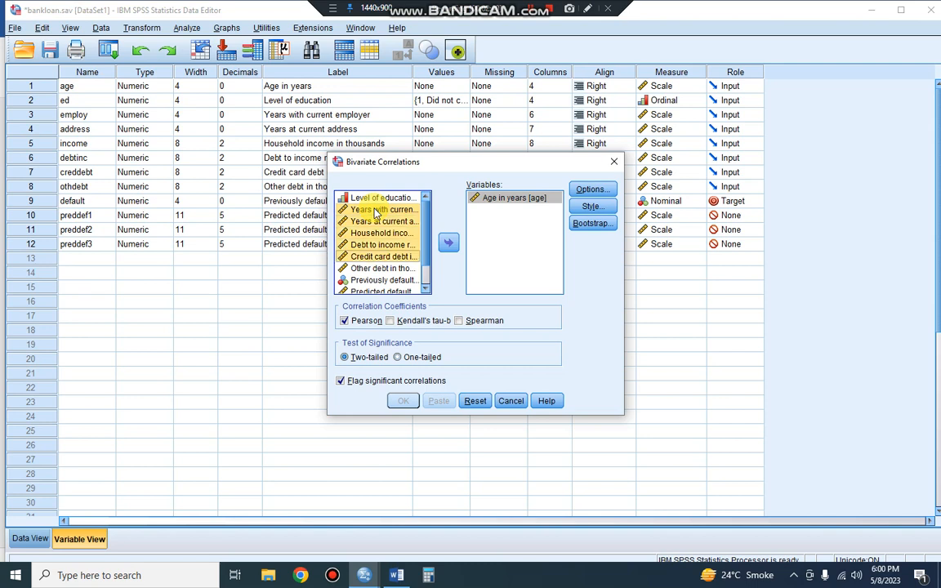
key("shift+Down")
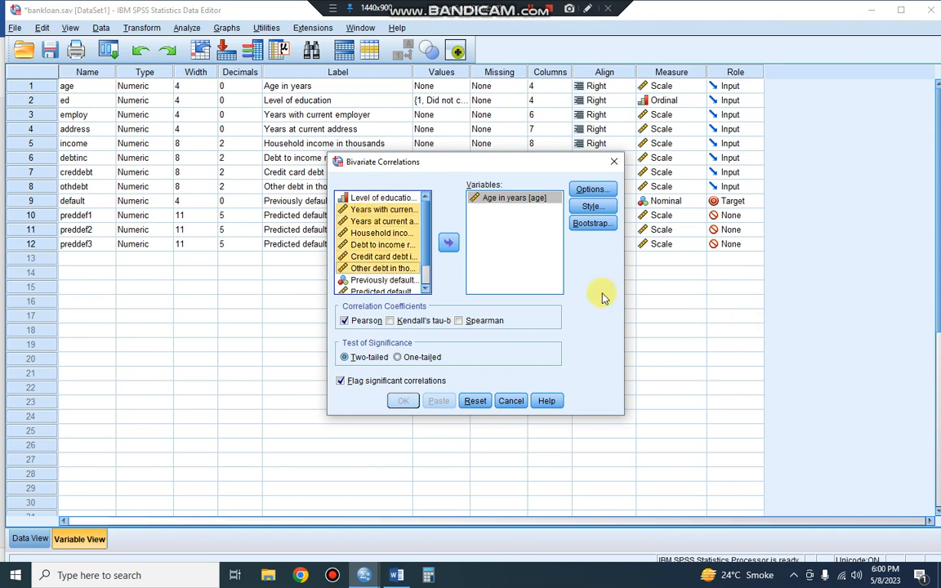
left_click(449, 243)
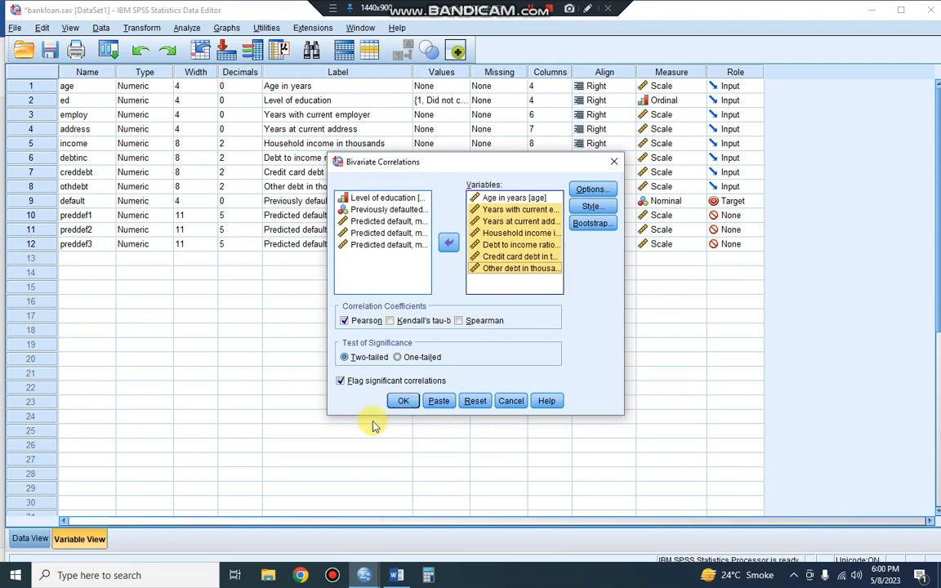
- Review the missing-value options and run the two-tailed Pearson correlation with significant correlations flagged
left_click(341, 381)
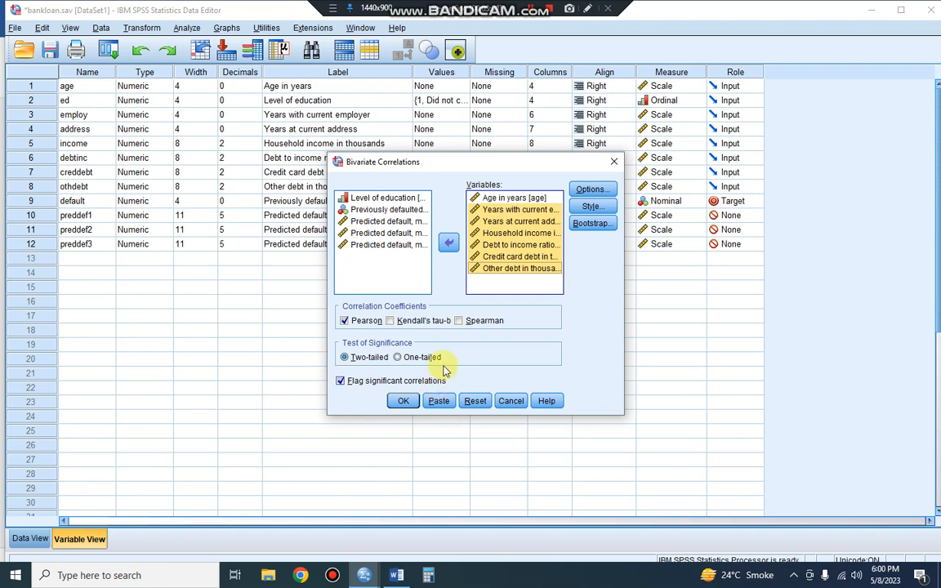
left_click(605, 194)
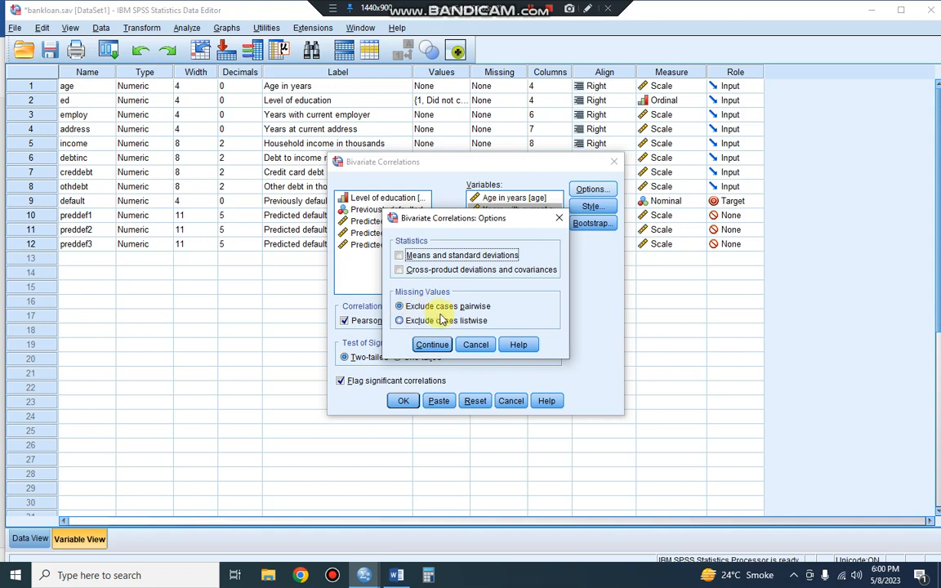
left_click(559, 217)
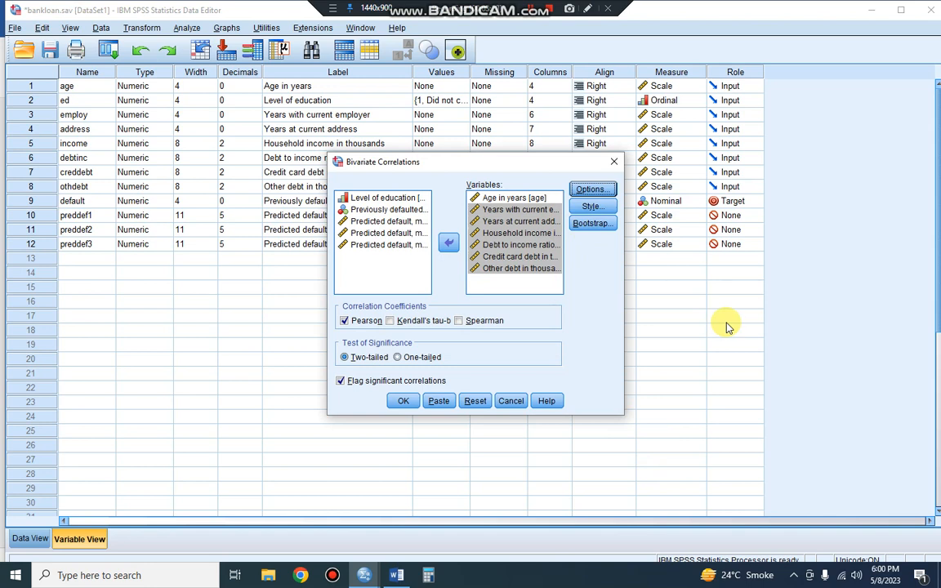
left_click(402, 401)
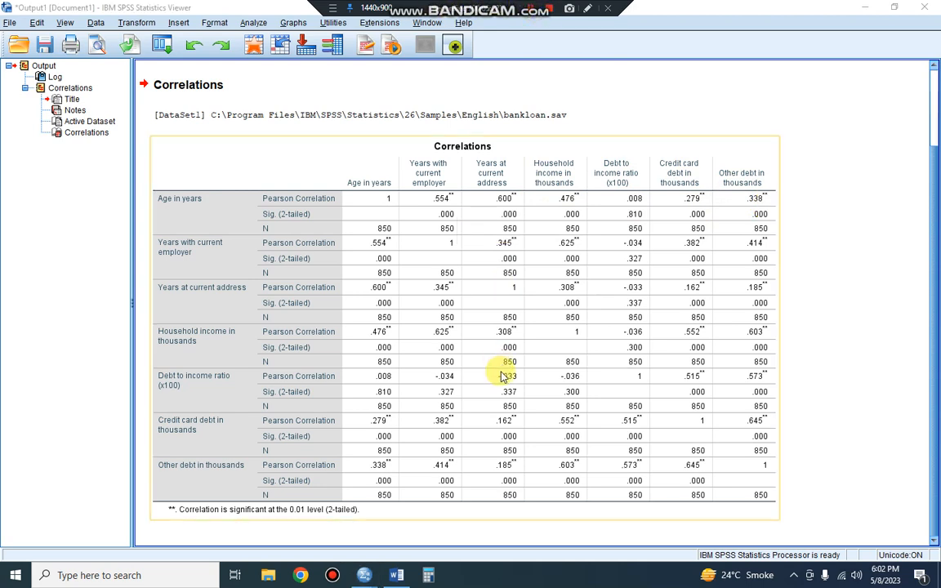
- Mark the diagonal and the Age in years row and column of the Correlations table in red freehand, and clear the marks
left_click(589, 8)
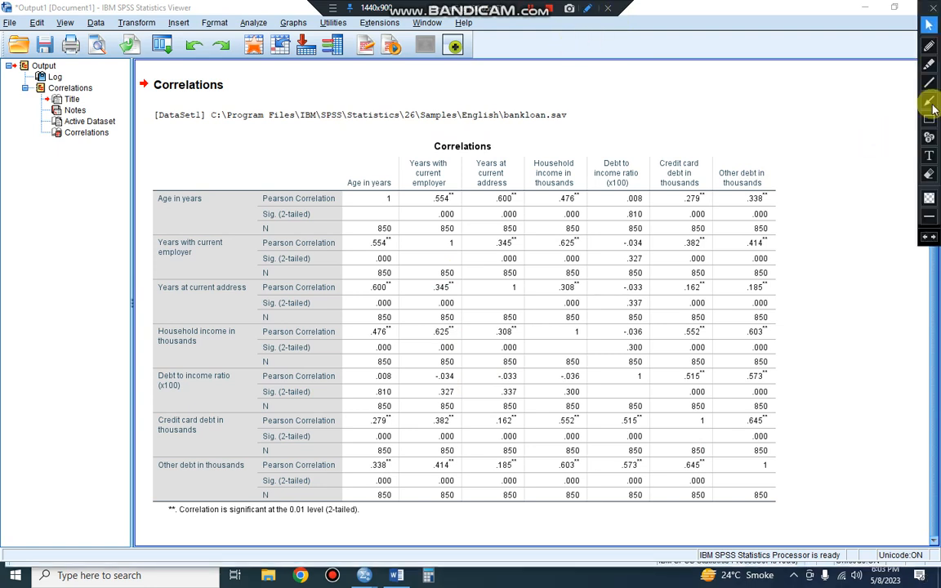
left_click(928, 64)
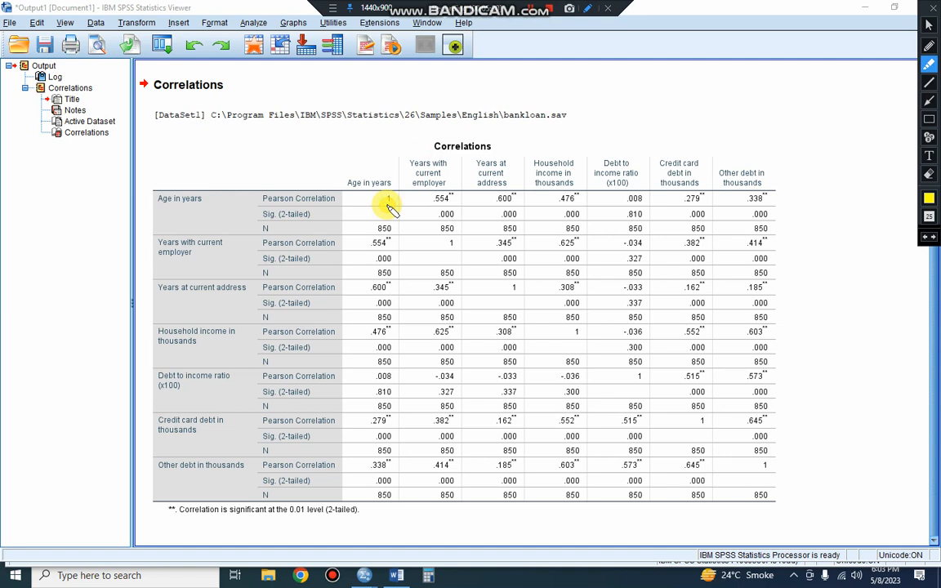
left_click(929, 47)
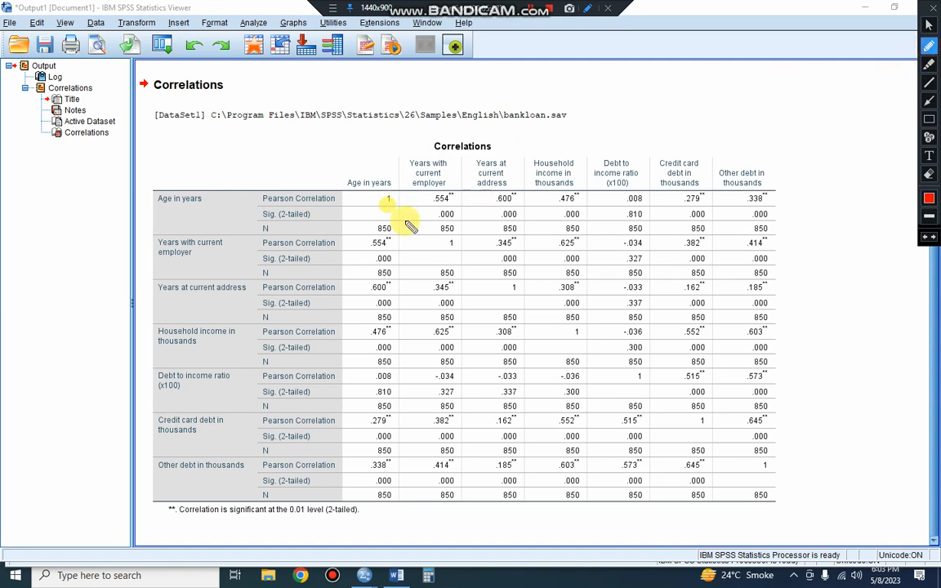
mouse_move(365, 195)
left_mouse_down()
mouse_move(684, 413)
mouse_move(773, 487)
left_mouse_up()
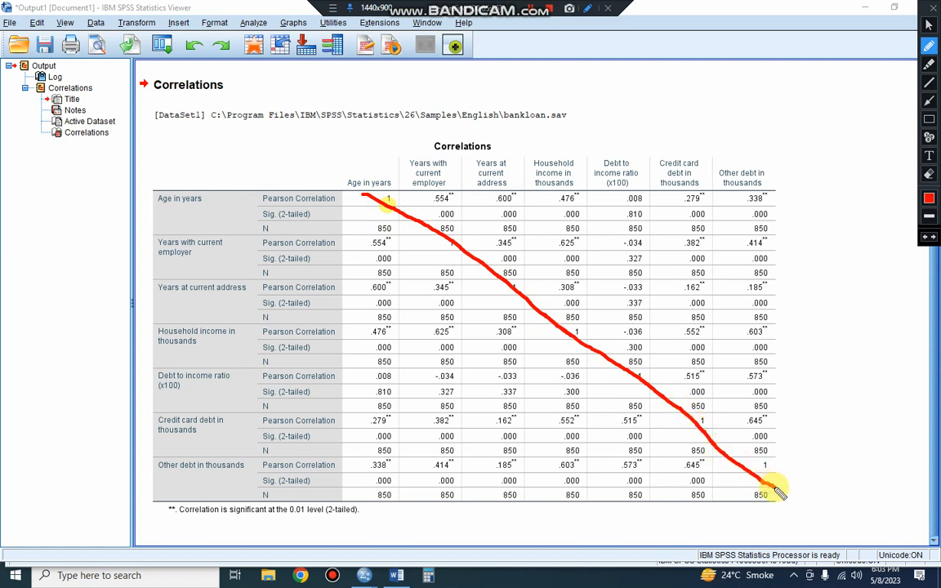
mouse_move(359, 195)
left_mouse_down()
mouse_move(702, 178)
mouse_move(780, 224)
mouse_move(393, 208)
mouse_move(345, 355)
mouse_move(363, 515)
mouse_move(413, 475)
mouse_move(429, 336)
mouse_move(416, 219)
mouse_move(357, 220)
left_mouse_up()
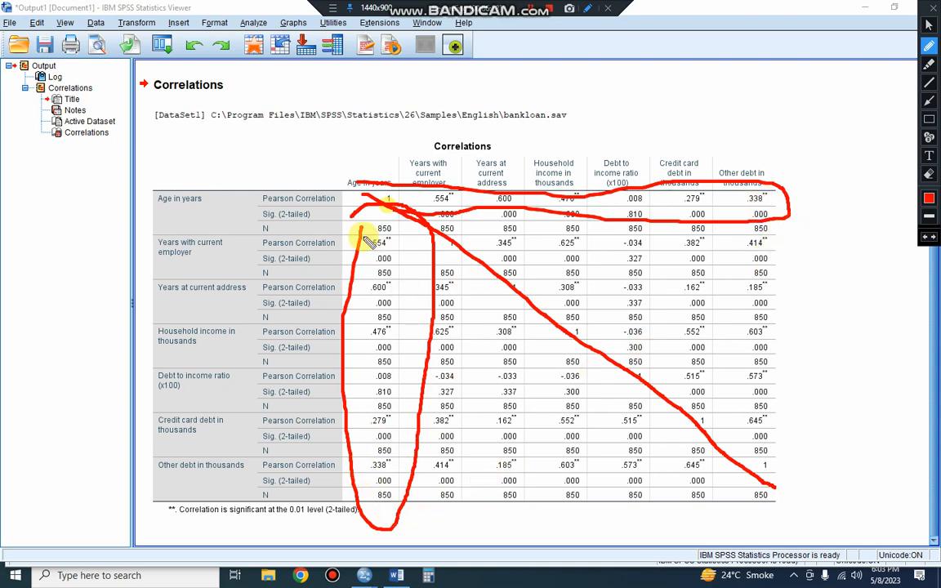
left_click(529, 10)
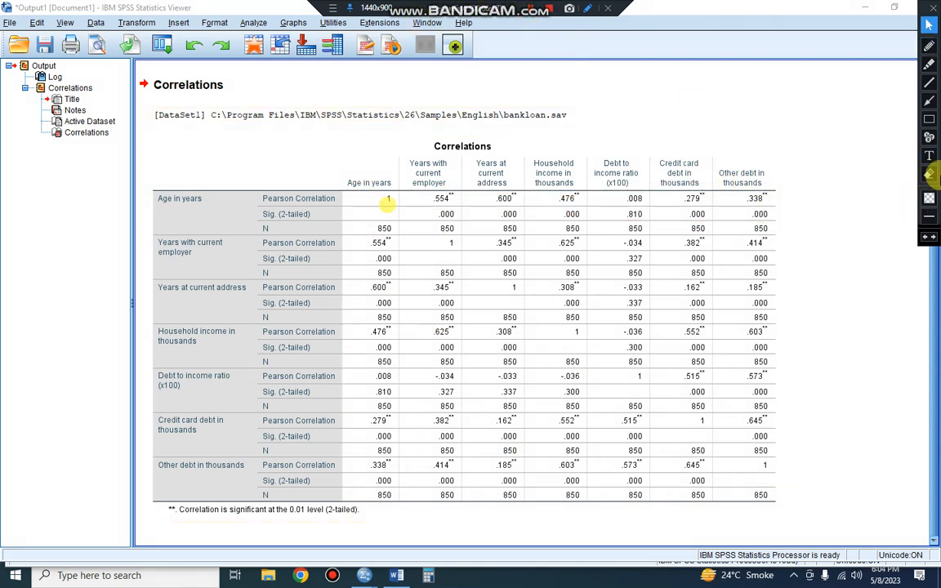
- Place red number markers 1 to 6 beside the Pearson correlations in the Age in years row
left_click(928, 137)
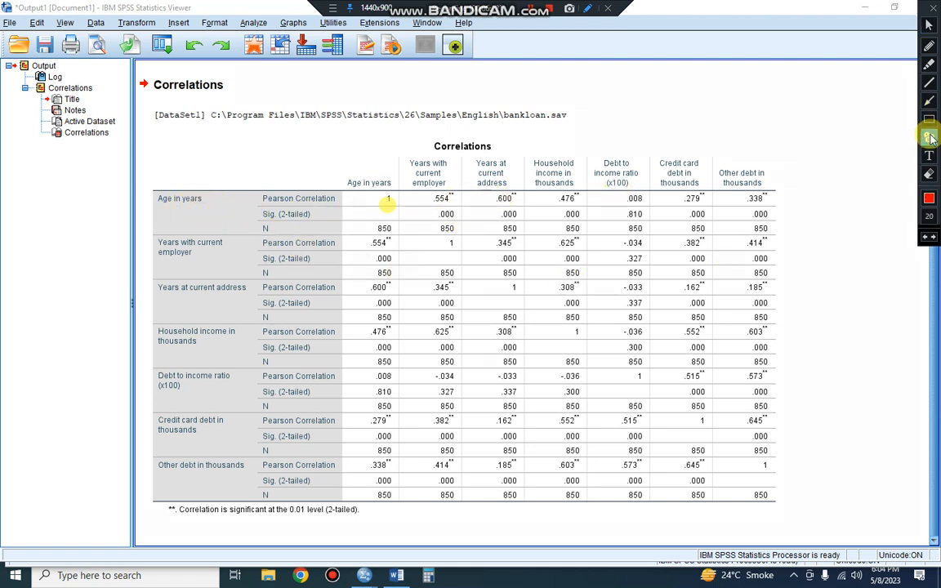
left_click(461, 199)
left_click(528, 199)
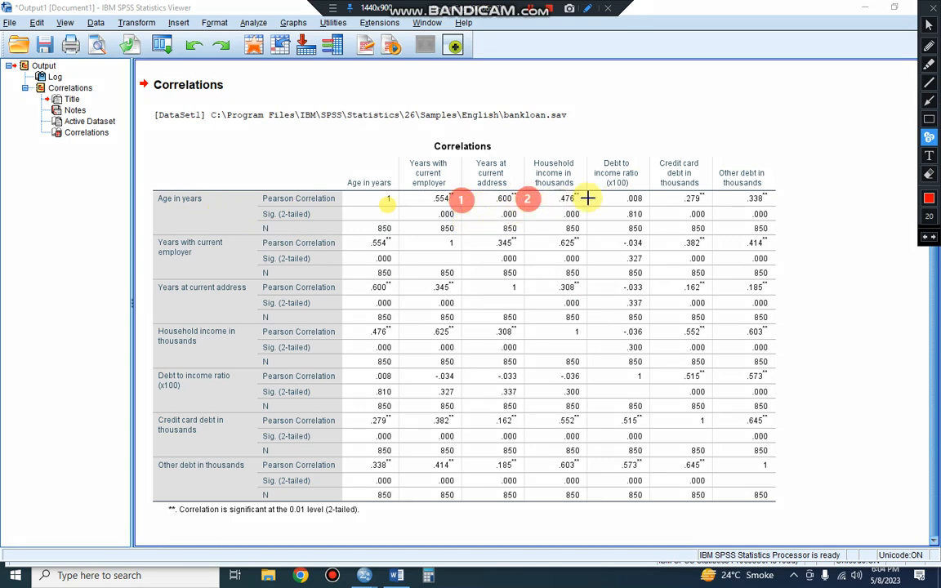
left_click(600, 198)
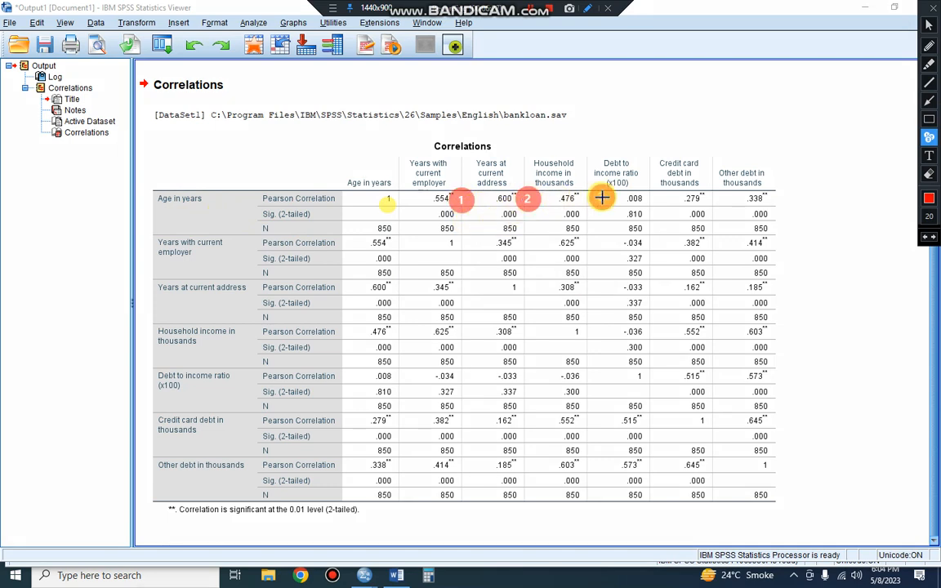
left_click(652, 200)
left_click(721, 201)
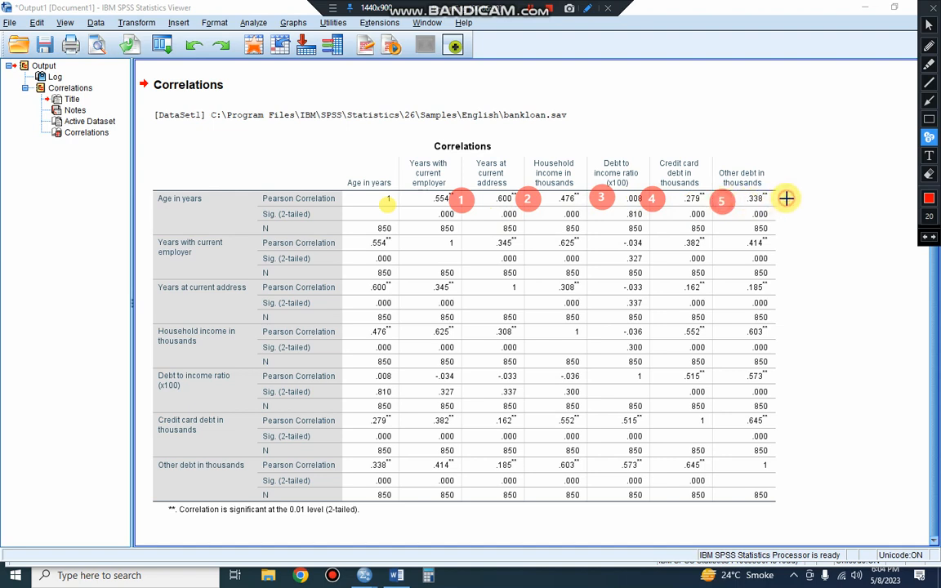
left_click(785, 198)
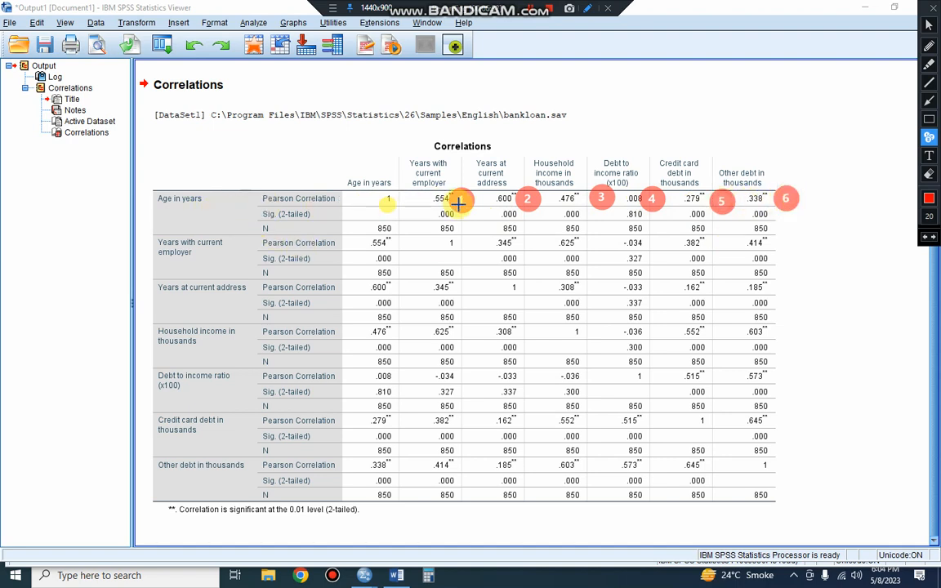
left_click(647, 198)
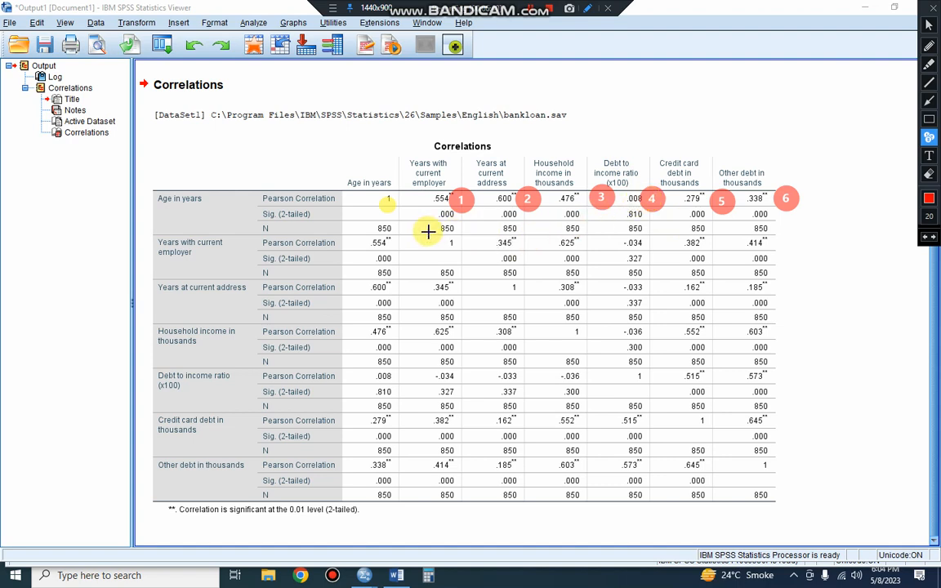
- Place red number markers 7 to 11 beside the Pearson correlations above the diagonal in the Years with current employer row
left_click(525, 243)
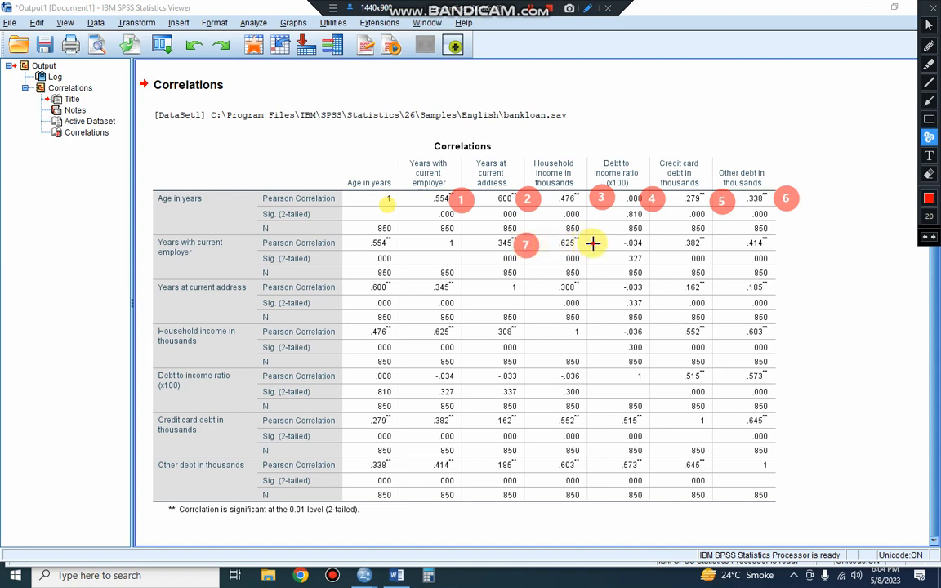
left_click(592, 243)
left_click(656, 243)
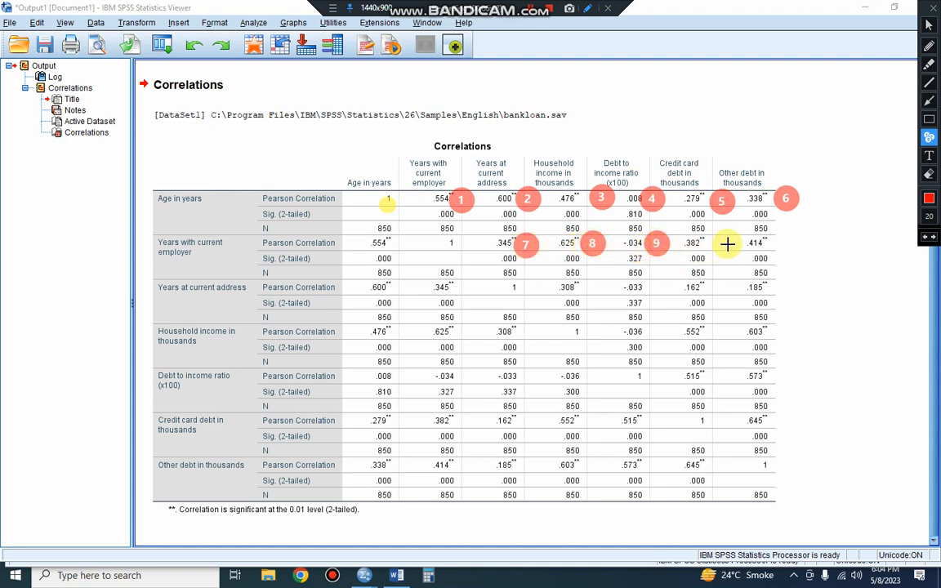
left_click(727, 242)
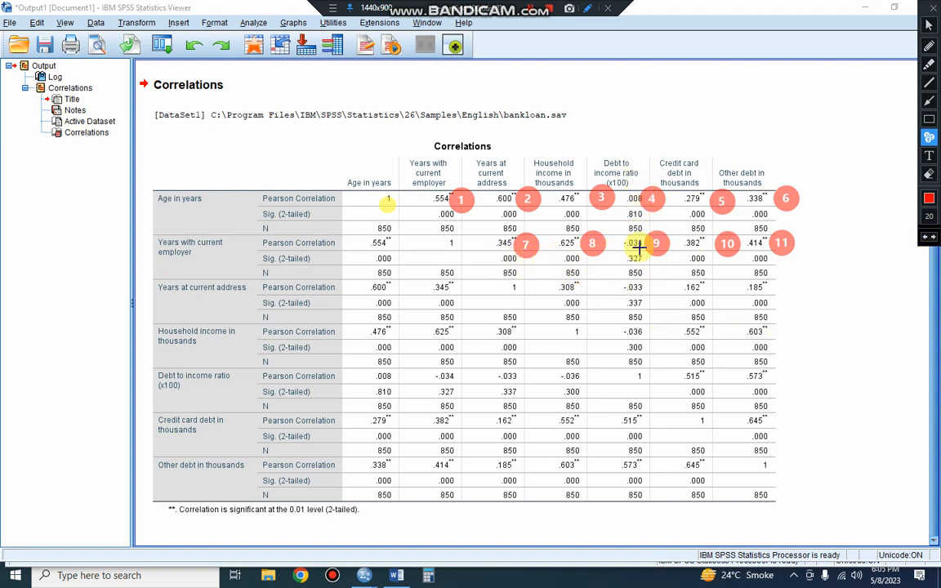
- Place red number markers 12 to 15 beside the Pearson correlations above the diagonal in the Years at current address row
left_click(592, 287)
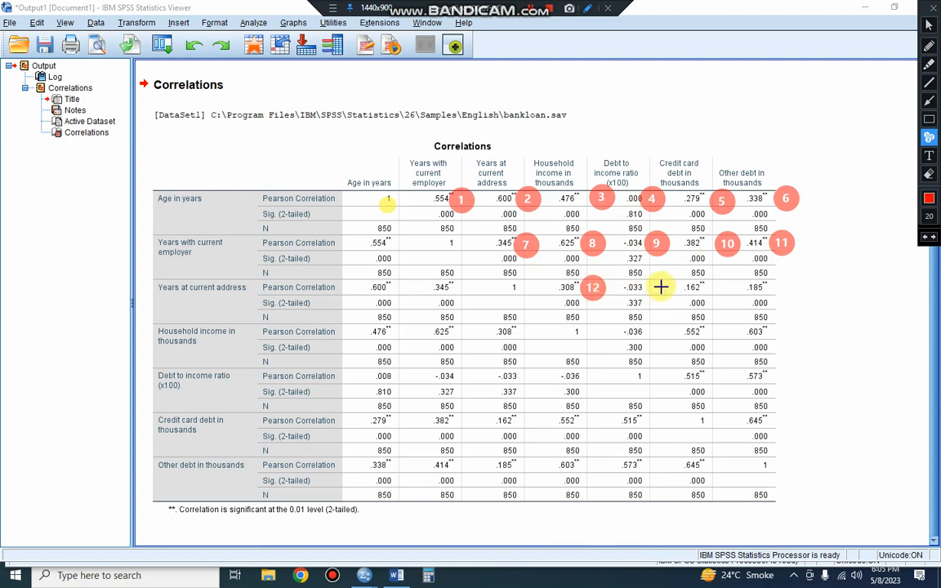
left_click(654, 288)
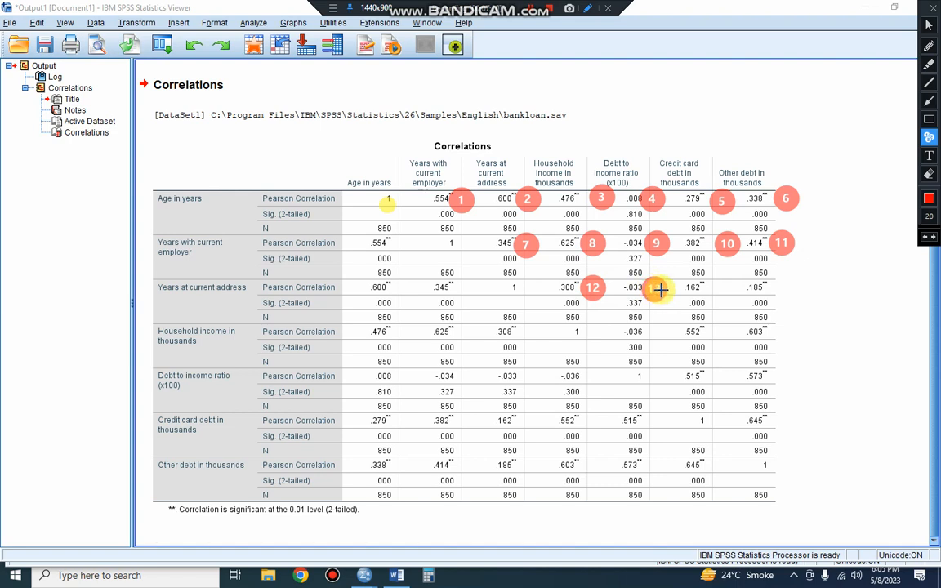
left_click(717, 286)
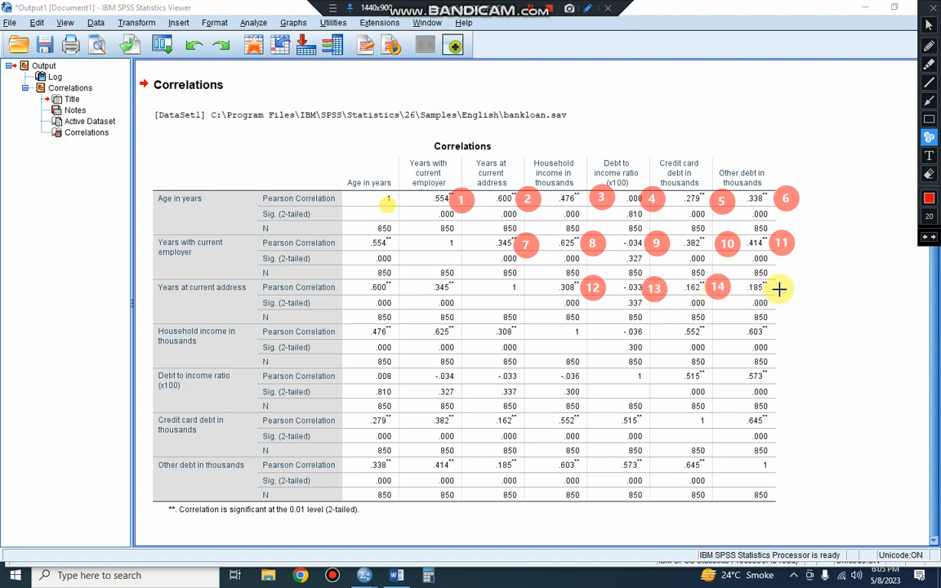
left_click(783, 285)
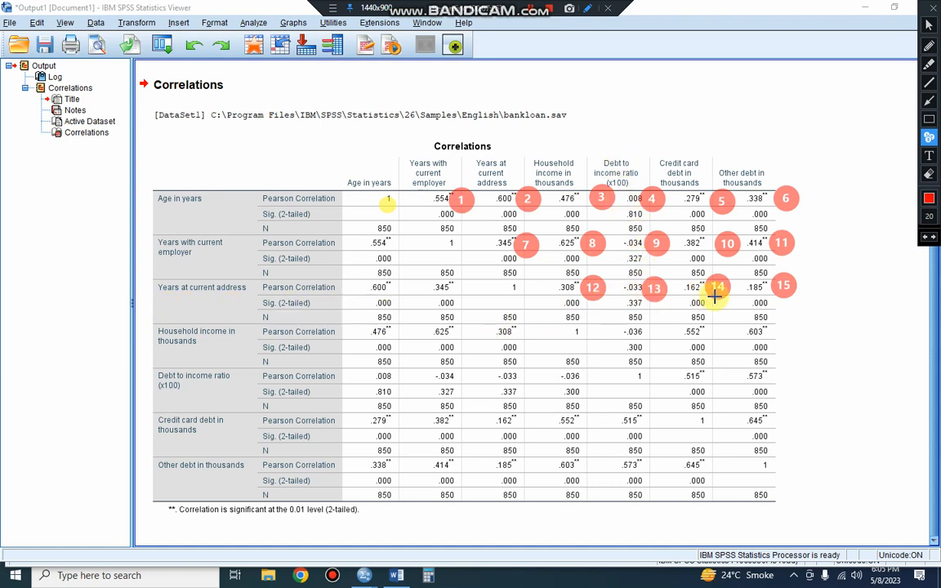
- Number the household income correlations above the diagonal 16 to 18 and the debt to income ratio–other debt correlation 19
left_click(657, 330)
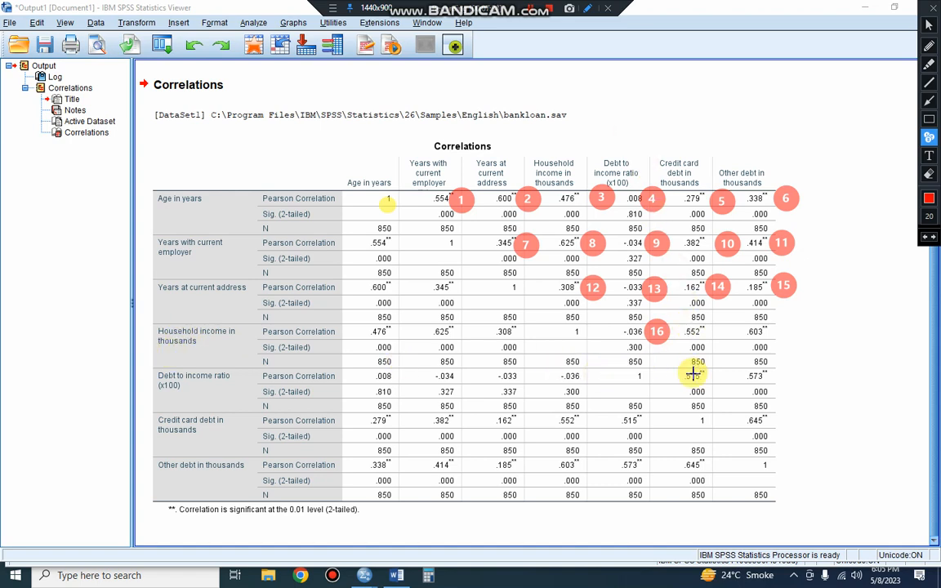
left_click(722, 329)
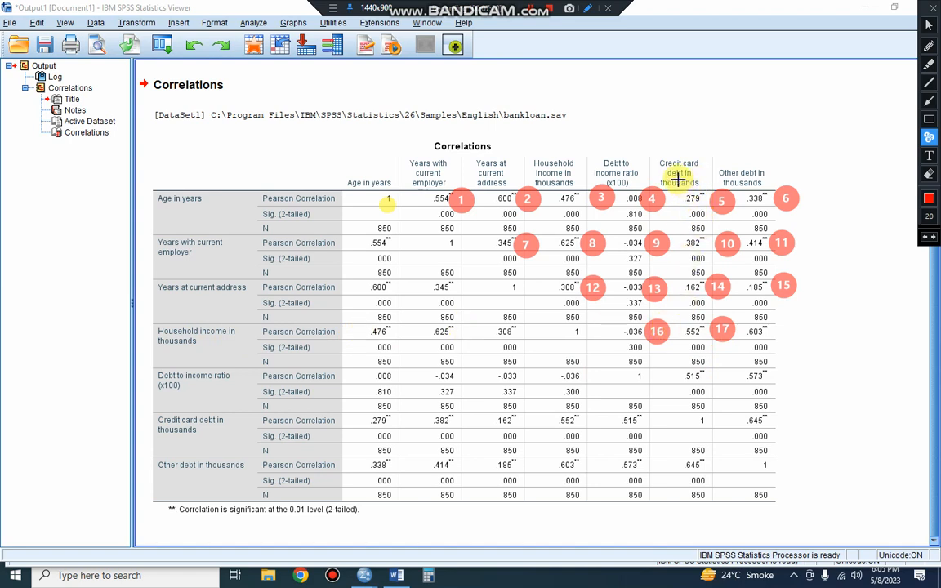
left_click(784, 330)
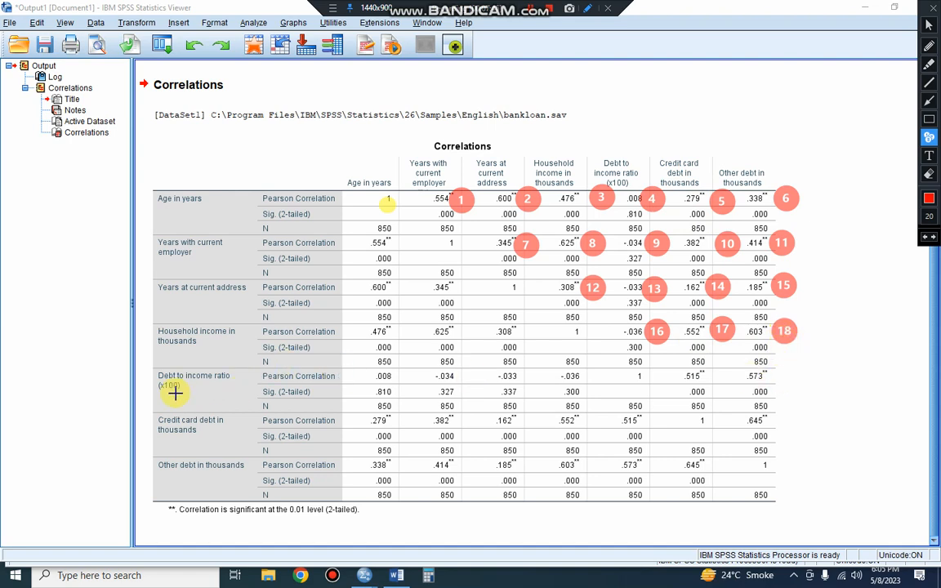
left_click(784, 373)
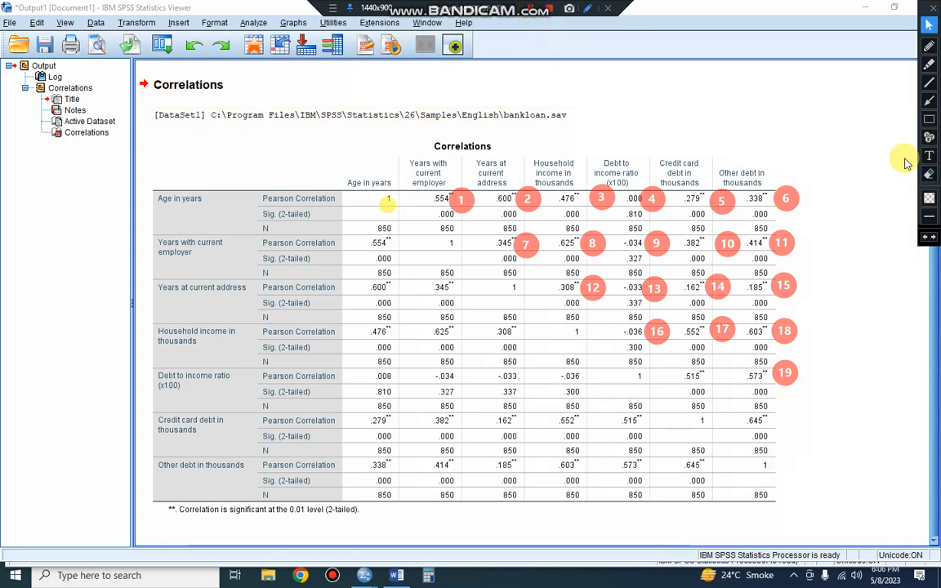
- Frame the debt to income ratio correlations and significance values numbered 4, 9, 13 and 16 with red rectangles
left_click(928, 119)
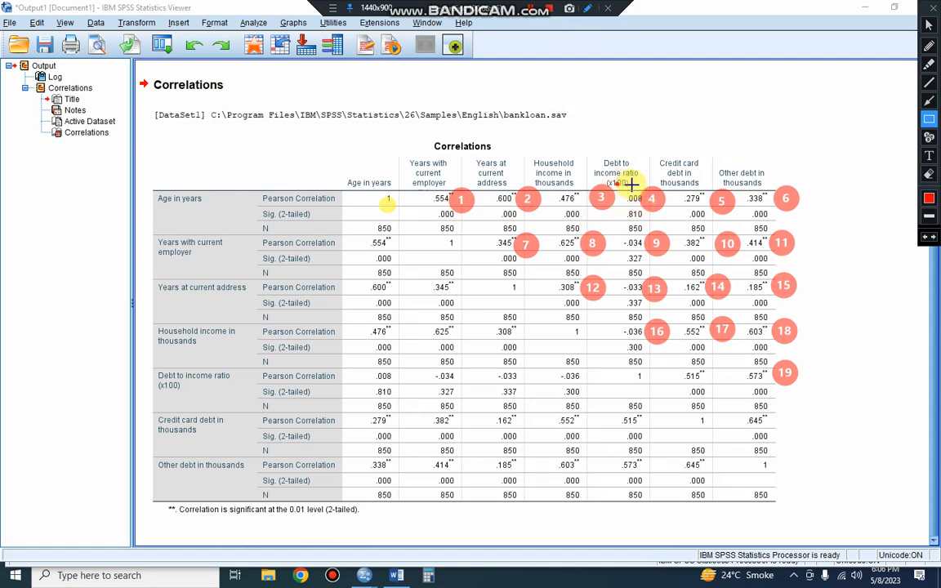
left_click_drag(616, 184, 678, 222)
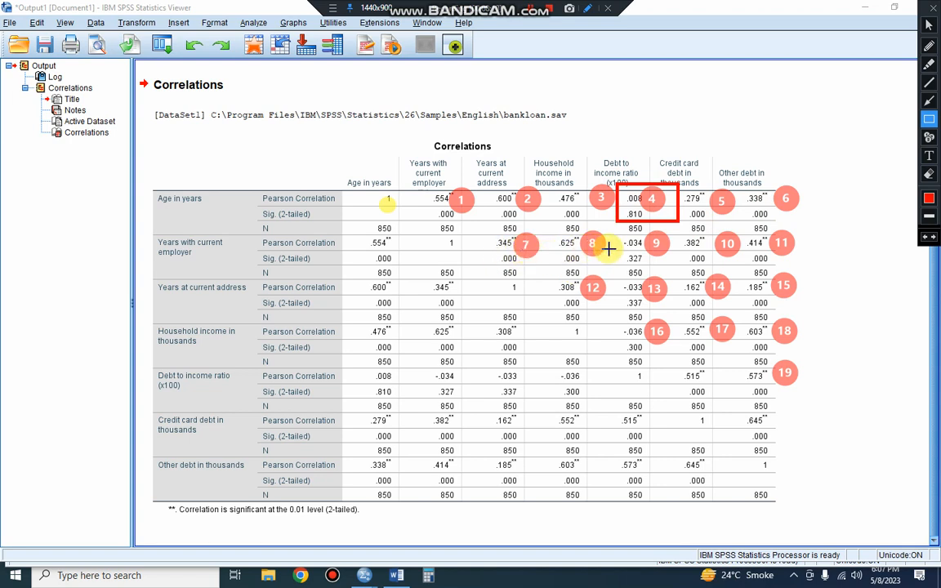
mouse_move(611, 234)
left_mouse_down()
mouse_move(662, 239)
mouse_move(677, 265)
left_mouse_up()
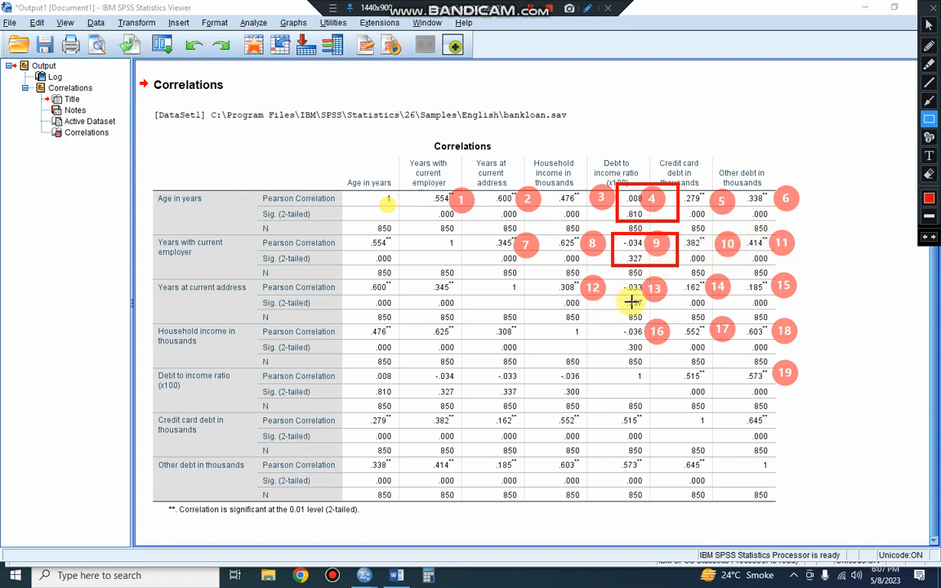
mouse_move(614, 278)
left_mouse_down()
mouse_move(667, 279)
mouse_move(673, 310)
left_mouse_up()
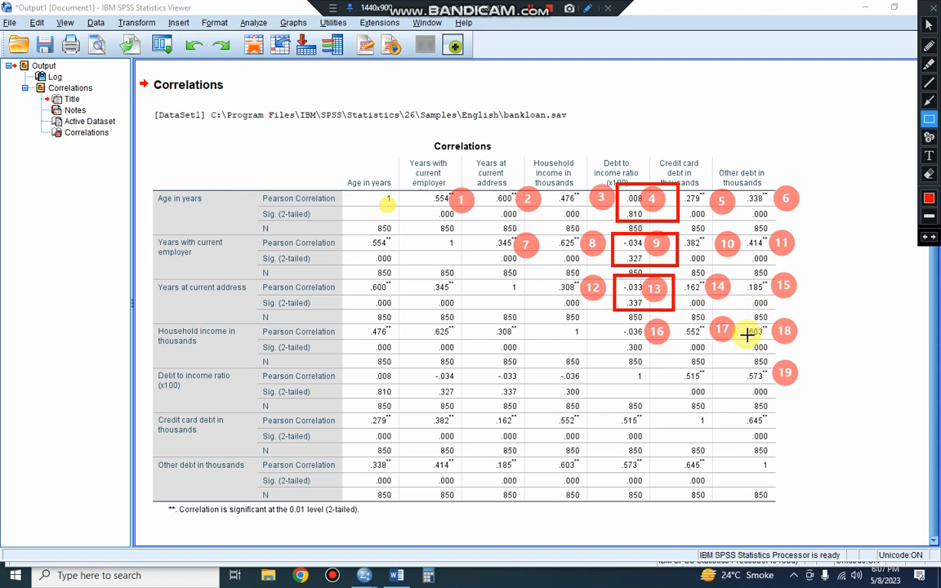
mouse_move(609, 323)
left_mouse_down()
mouse_move(668, 330)
mouse_move(684, 359)
left_mouse_up()
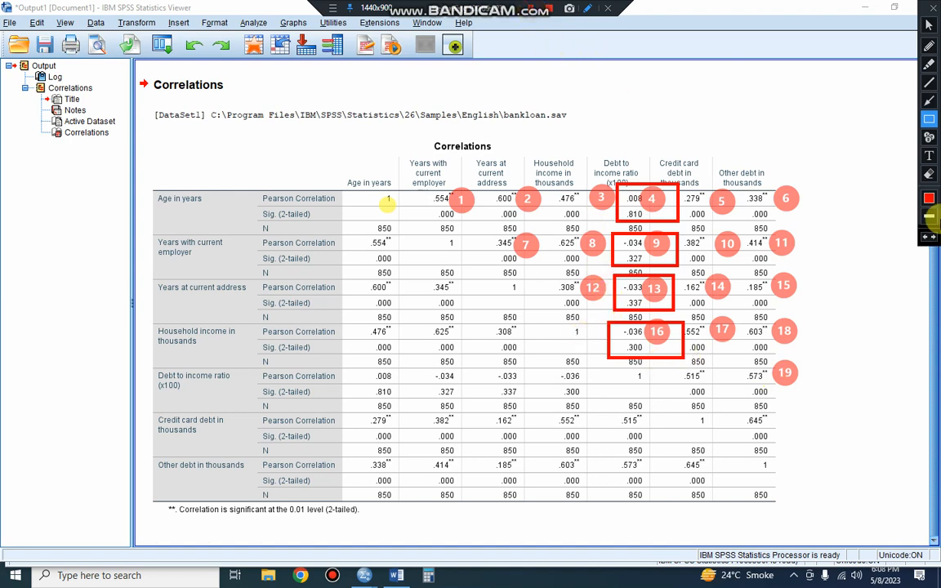
- Draw a red freehand line along the diagonal, outline the upper triangle of the Correlations table, and put a check mark in the lower triangle
left_click(928, 47)
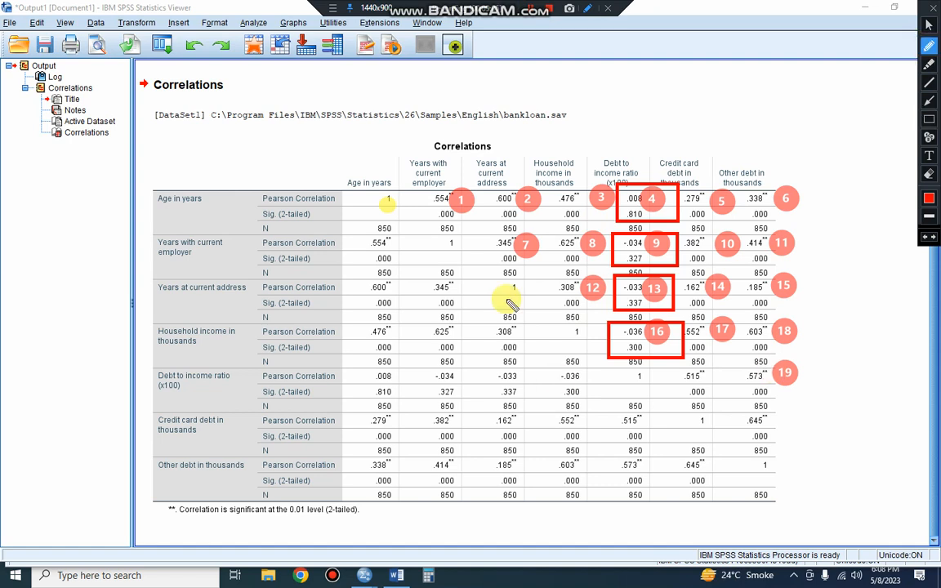
mouse_move(370, 196)
left_mouse_down()
mouse_move(721, 422)
mouse_move(767, 470)
mouse_move(804, 488)
left_mouse_up()
mouse_move(335, 143)
left_mouse_down()
mouse_move(785, 166)
mouse_move(823, 282)
mouse_move(830, 448)
mouse_move(816, 497)
left_mouse_up()
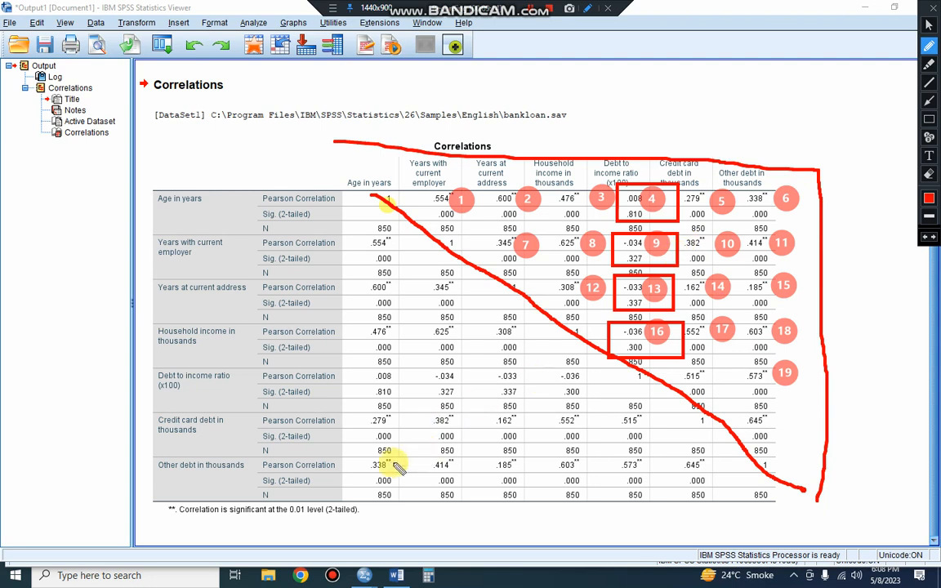
mouse_move(388, 460)
left_mouse_down()
mouse_move(400, 481)
mouse_move(535, 396)
left_mouse_up()
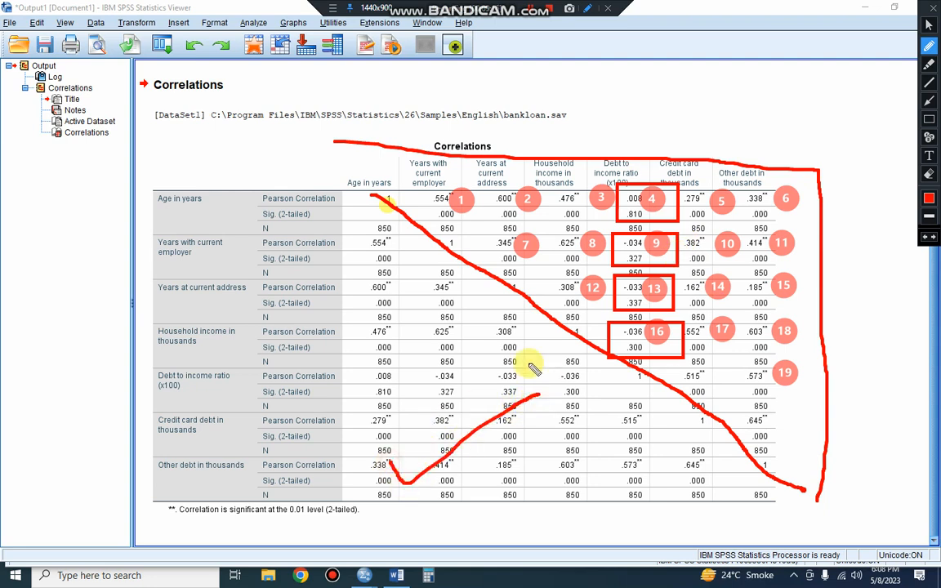